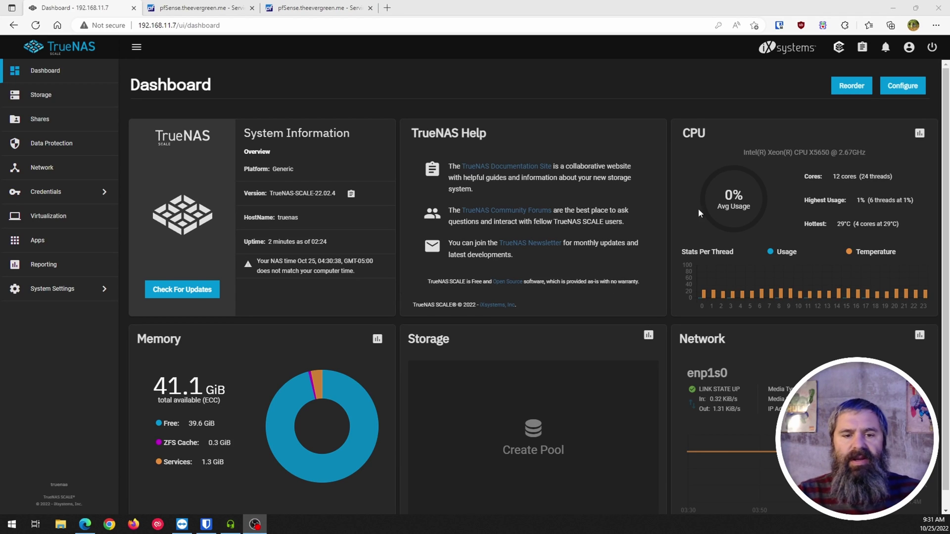
Note the NAS time mismatch warning, then open the Upload Config dialog from System Settings > General's Manage Configuration
drag(242, 262, 356, 275)
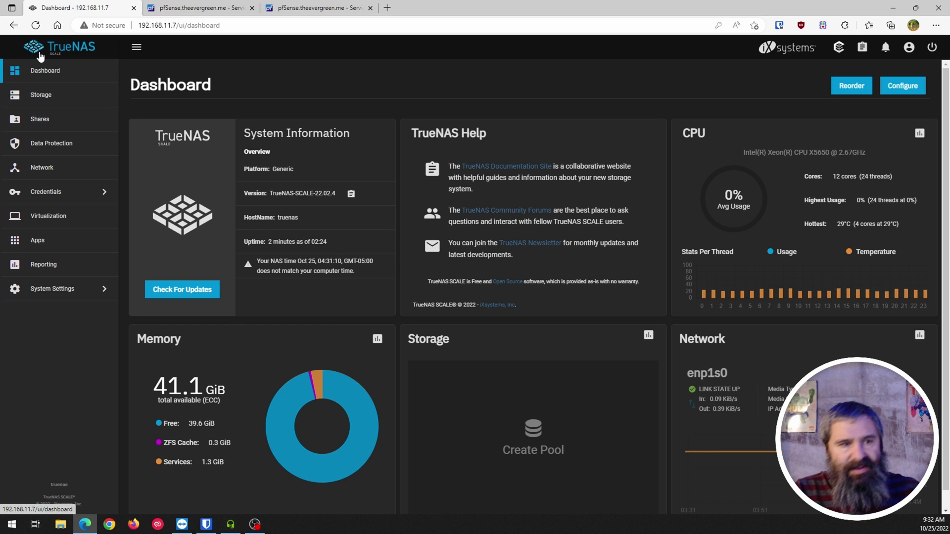
click(60, 291)
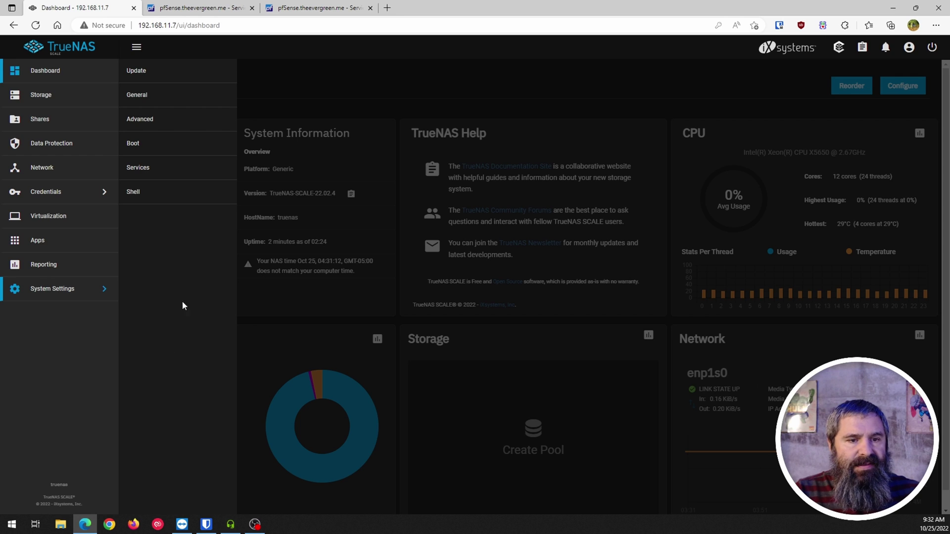
click(141, 96)
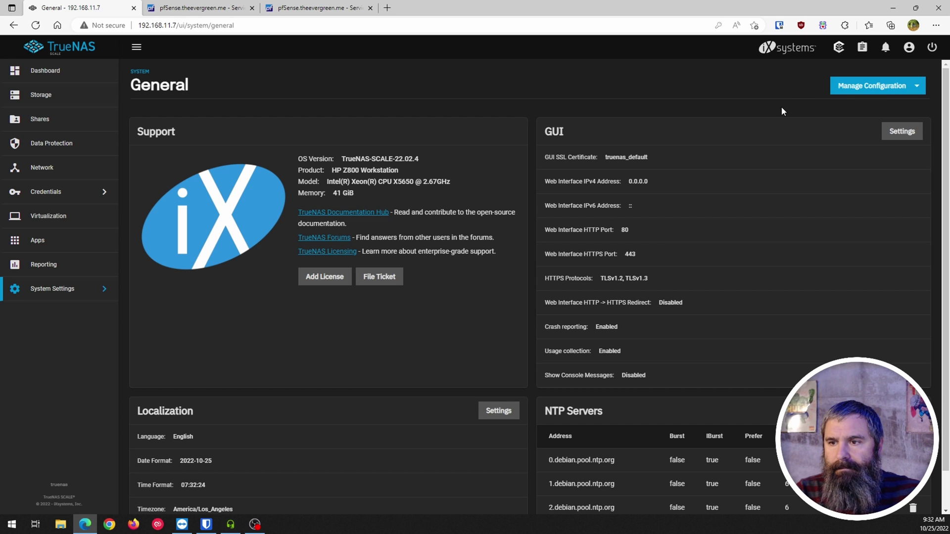
click(868, 86)
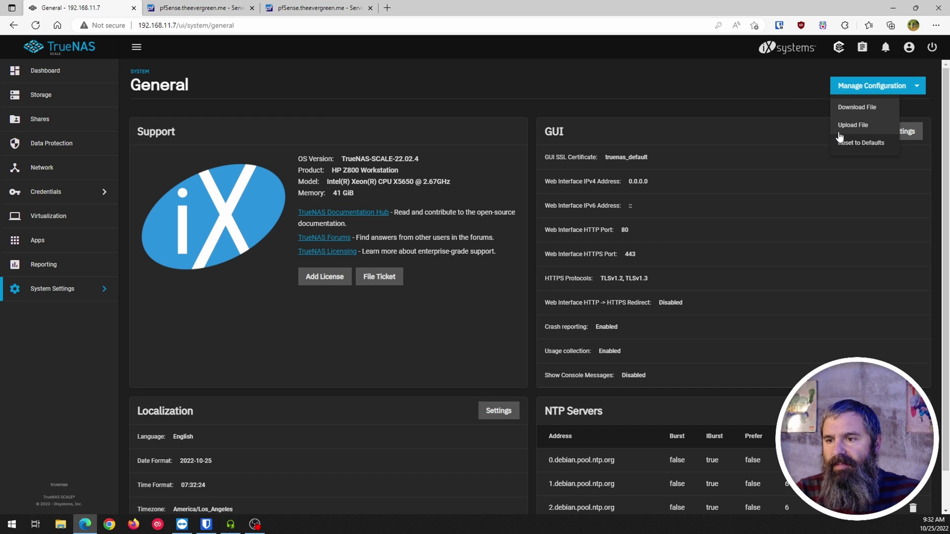
click(853, 126)
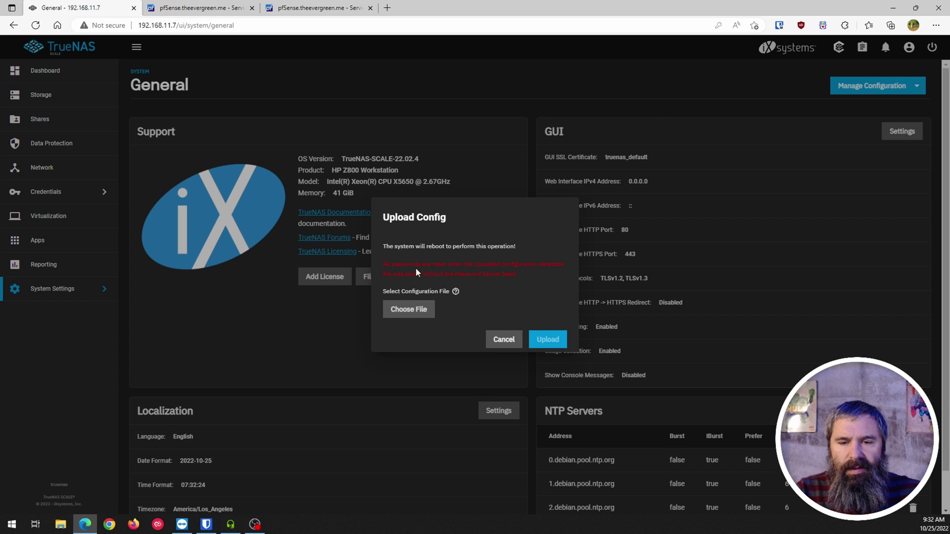
Upload the saved config freenas-20221018144728.tar and let TrueNAS SCALE reboot to the sign-in page
click(408, 310)
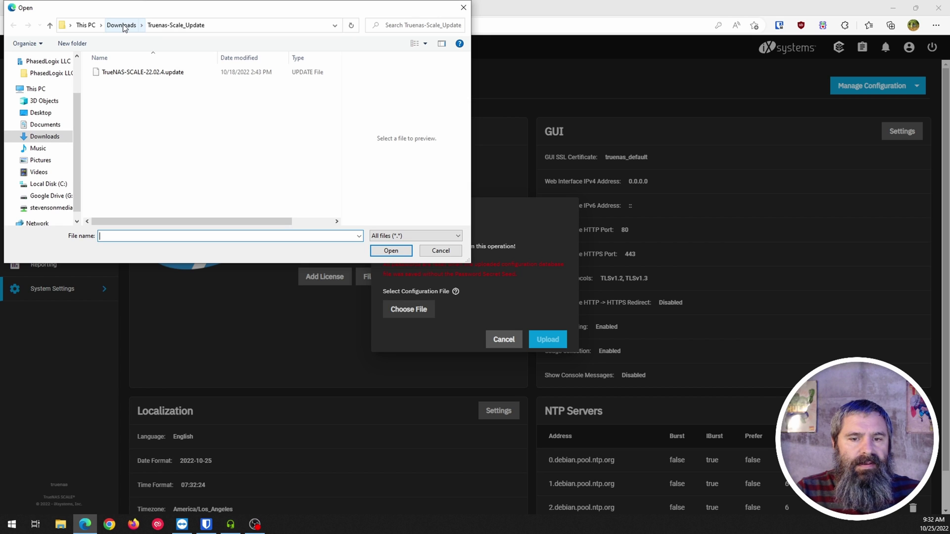
key(Escape)
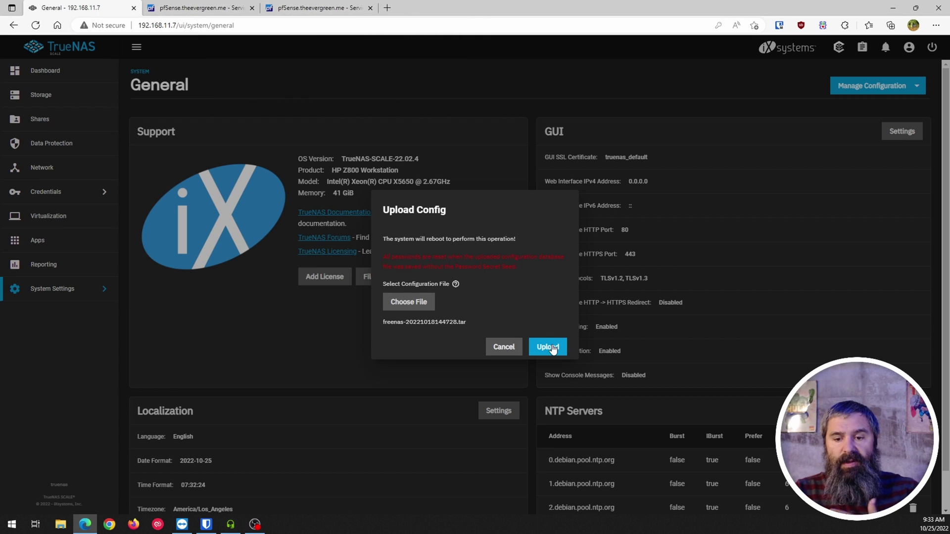
click(548, 339)
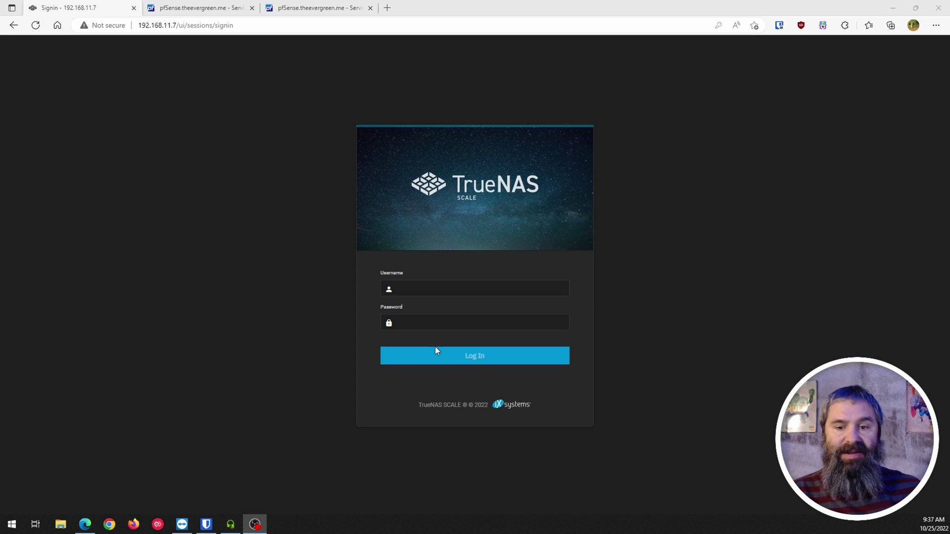
Sign back in to TrueNAS SCALE as root with the account password
click(430, 290)
text(root)
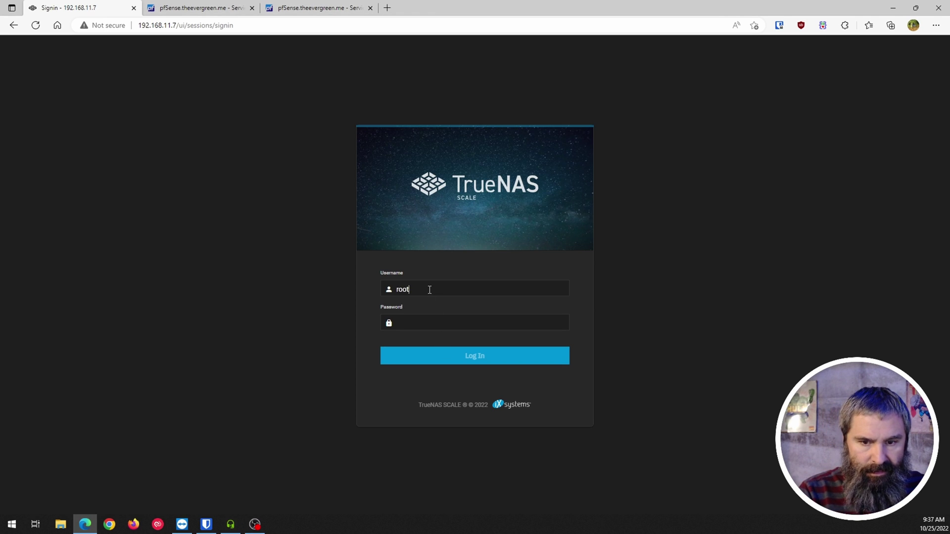
key(Tab)
text(••••)
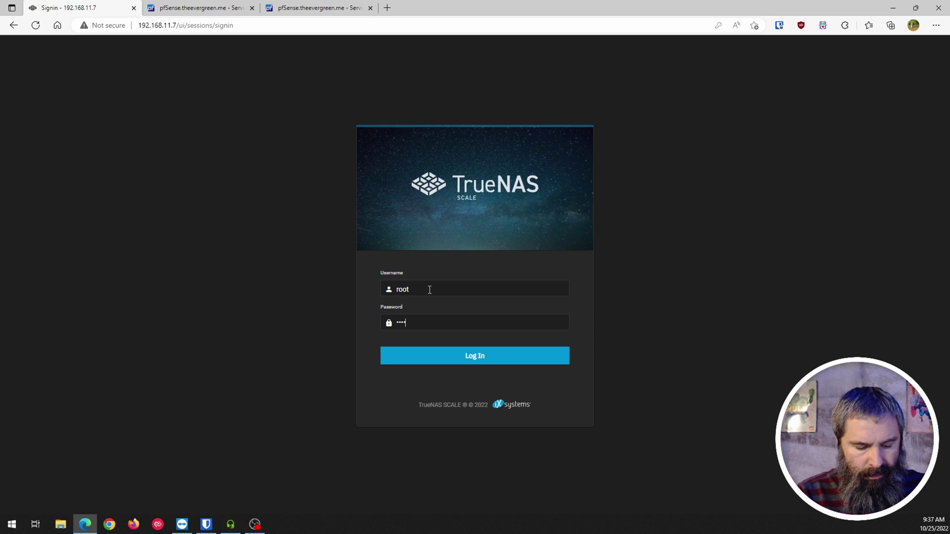
text(•••••)
key(Return)
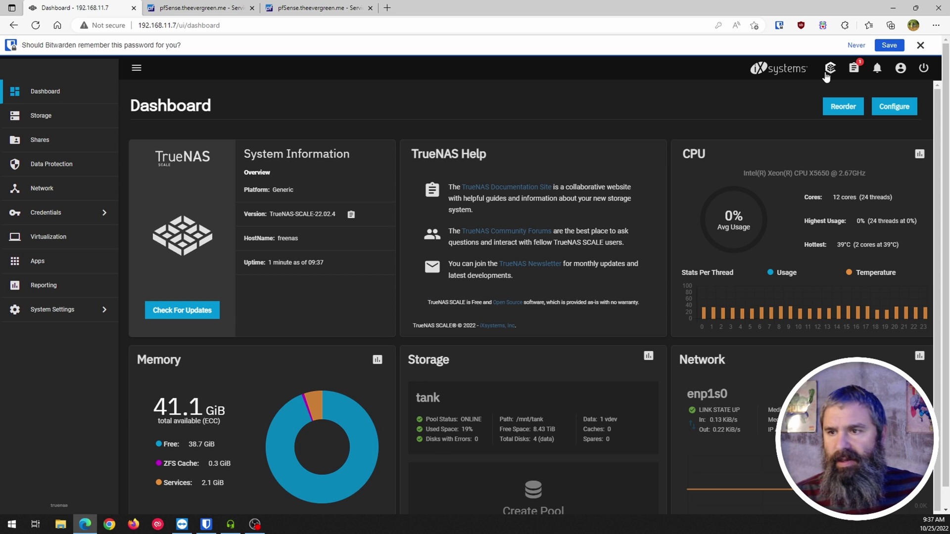
Review the running jobs in Task Manager, check the dashboard, and decline Bitwarden's save-password offer
click(854, 70)
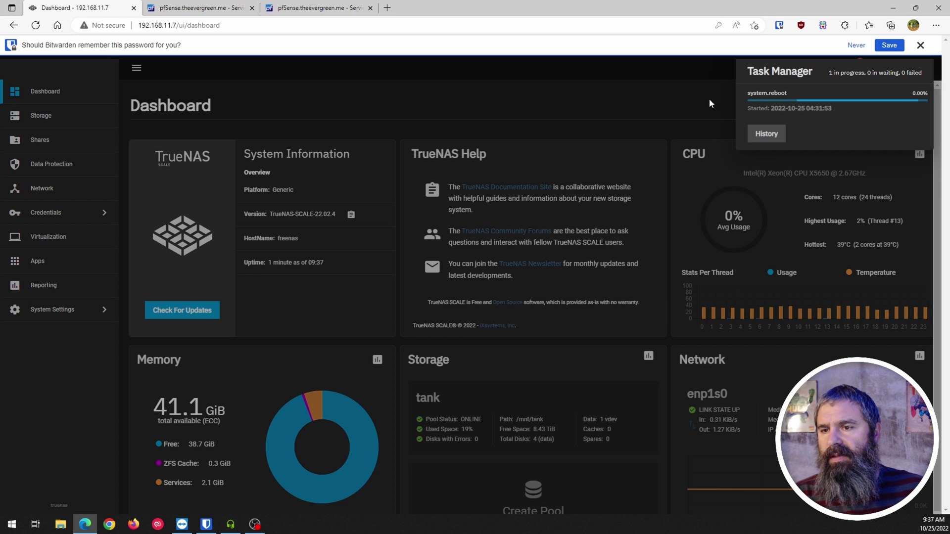
click(695, 106)
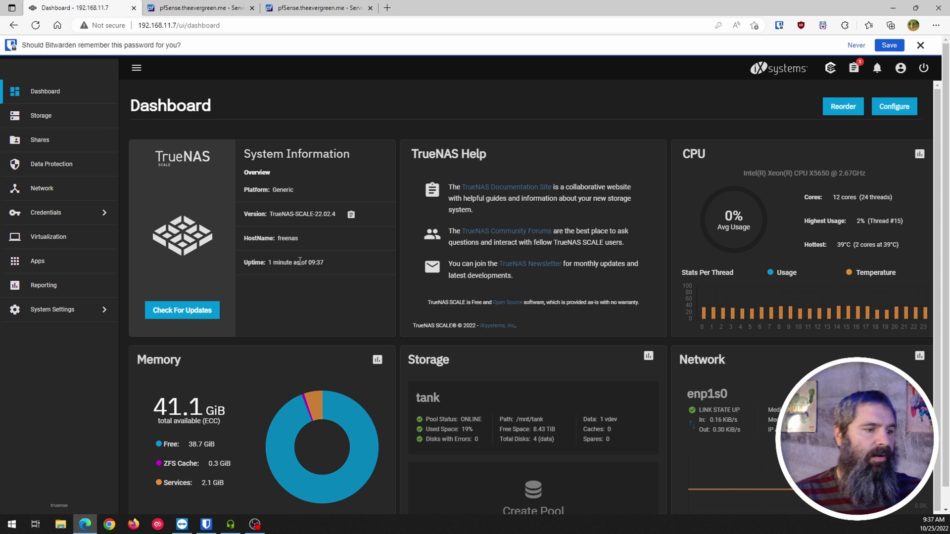
scroll(300, 261, down, 1)
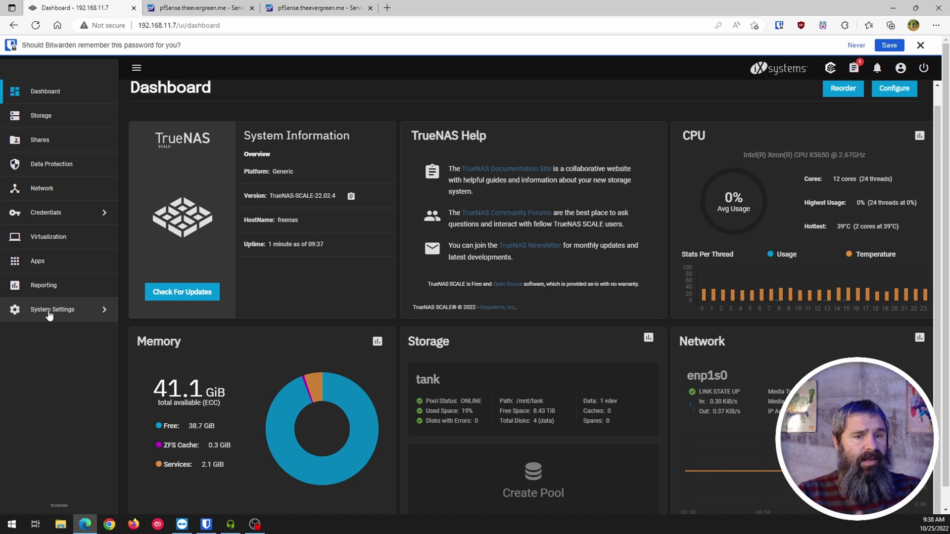
click(857, 45)
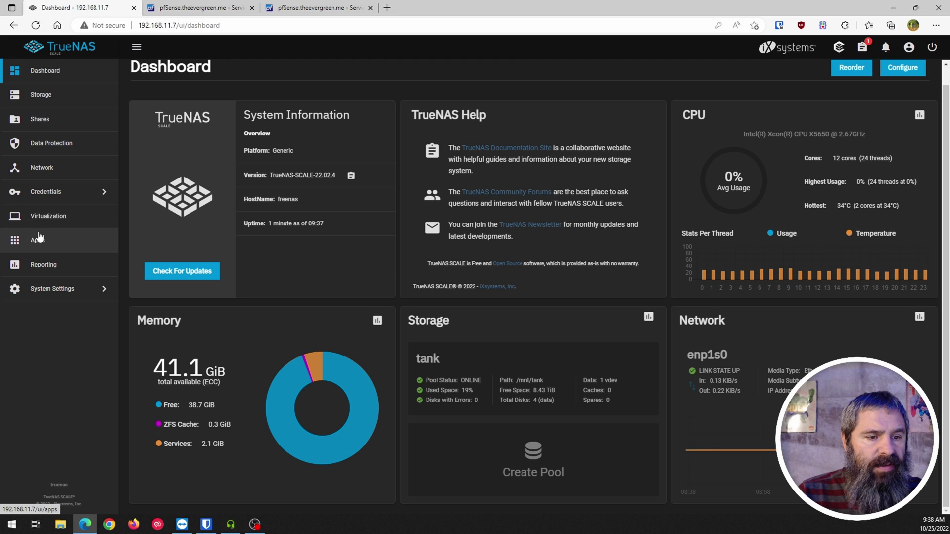
Browse the tank pool's datasets on the Storage page, expanding and collapsing .vm_cache, then open the disk options
click(38, 97)
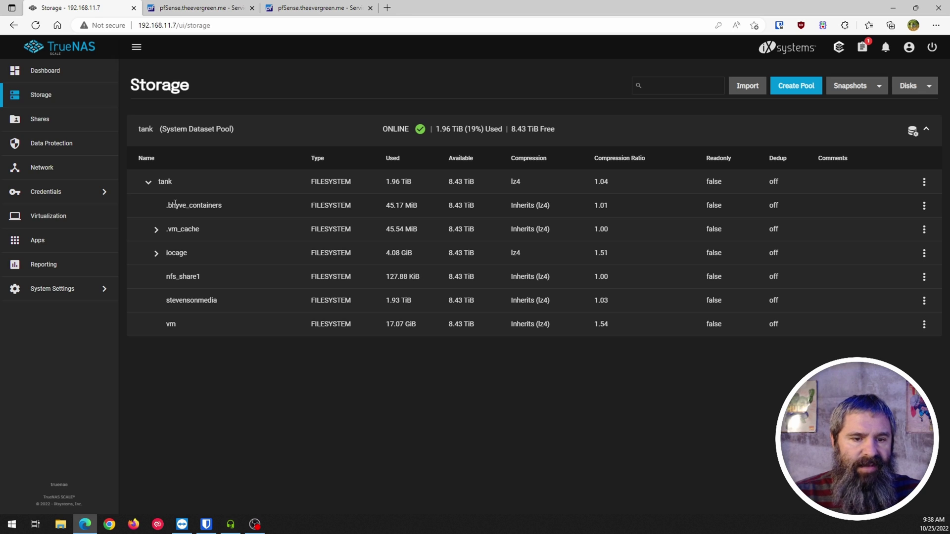
click(155, 231)
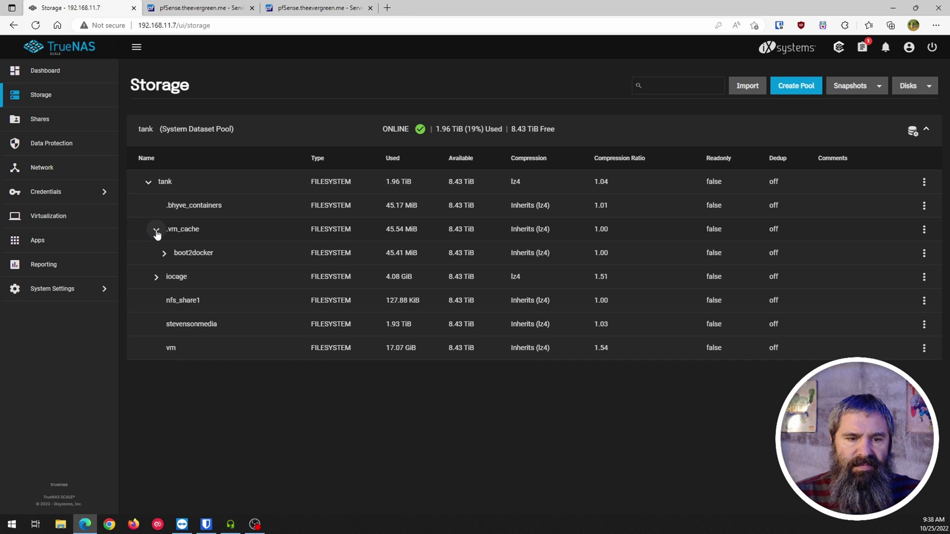
click(156, 232)
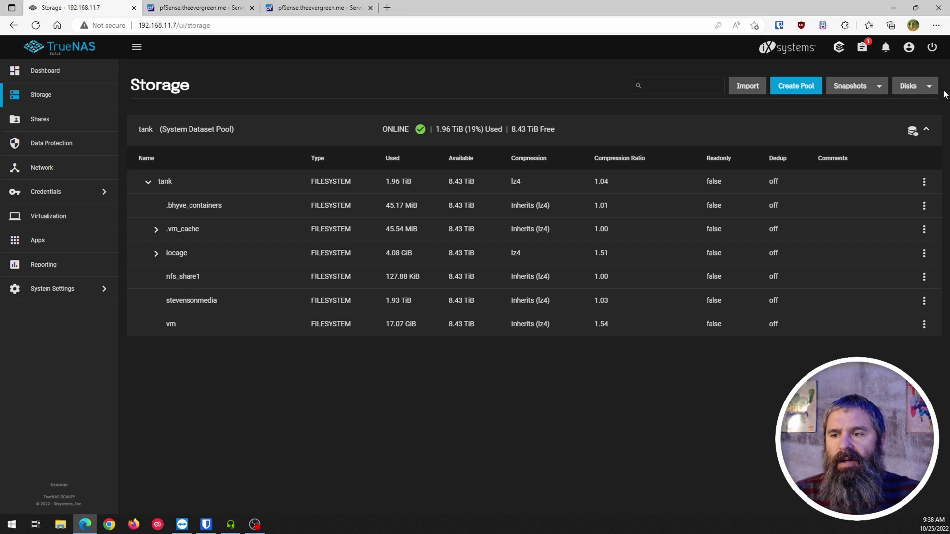
click(901, 82)
On the Disks list, select disks sda–sdd and all disks, then clear the selection
click(898, 109)
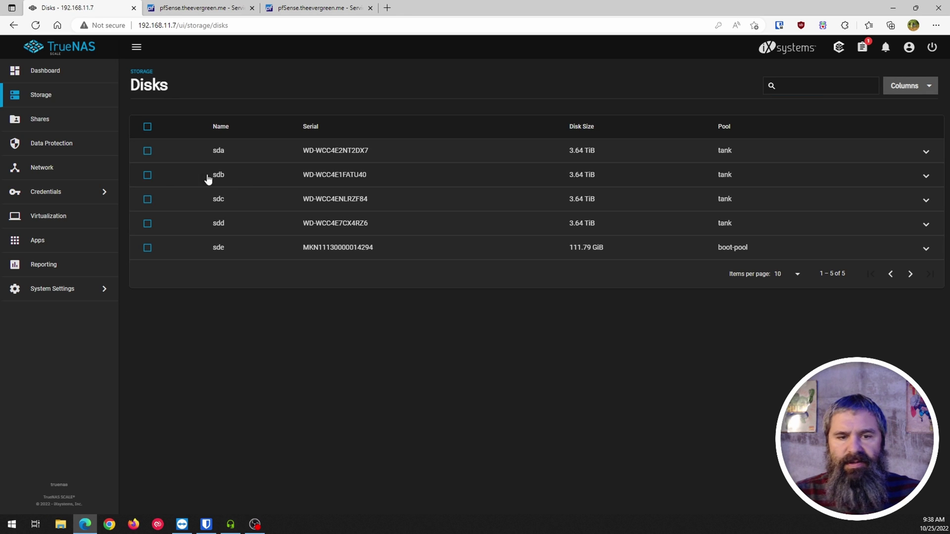
click(146, 155)
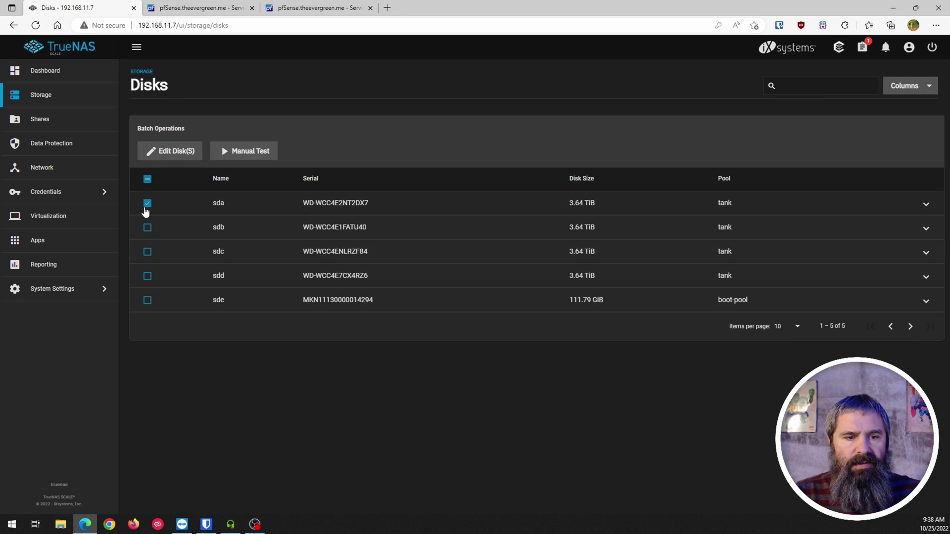
click(147, 227)
click(148, 276)
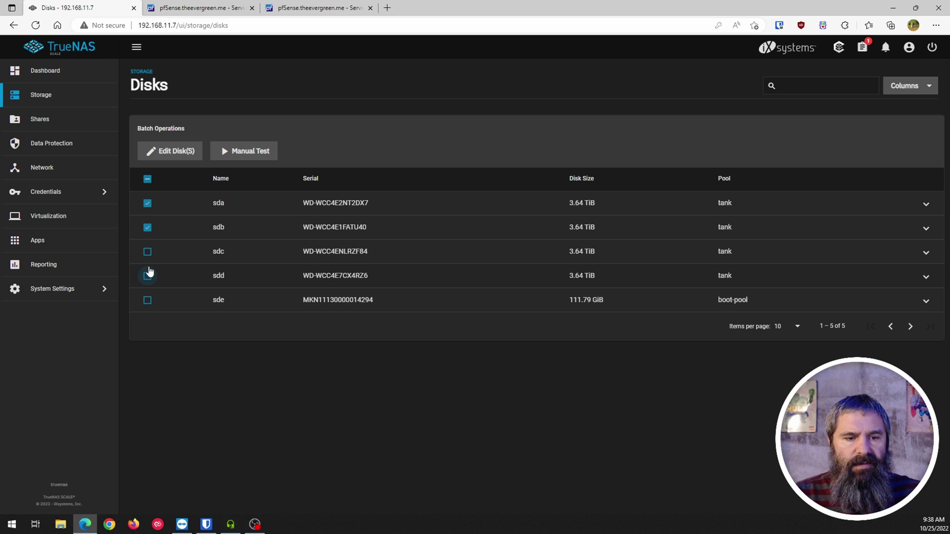
click(148, 252)
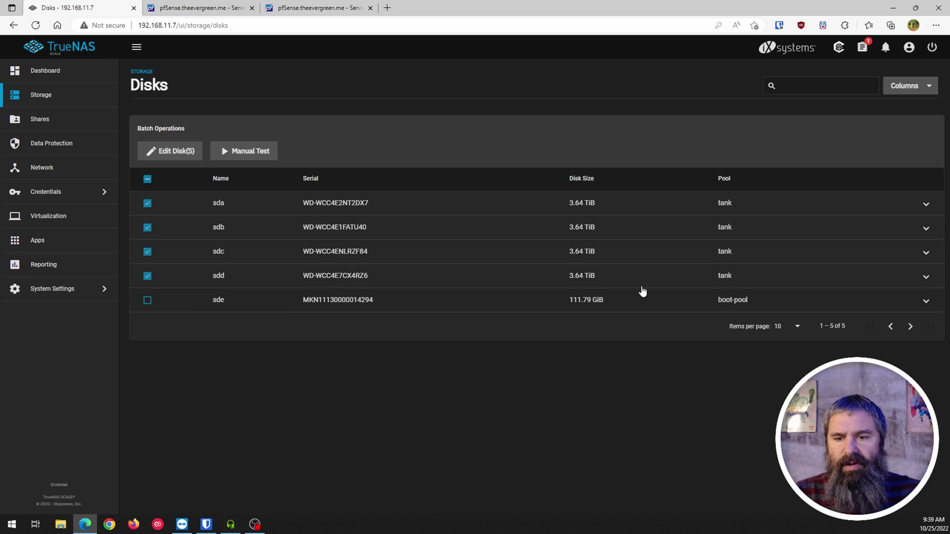
click(148, 181)
click(147, 179)
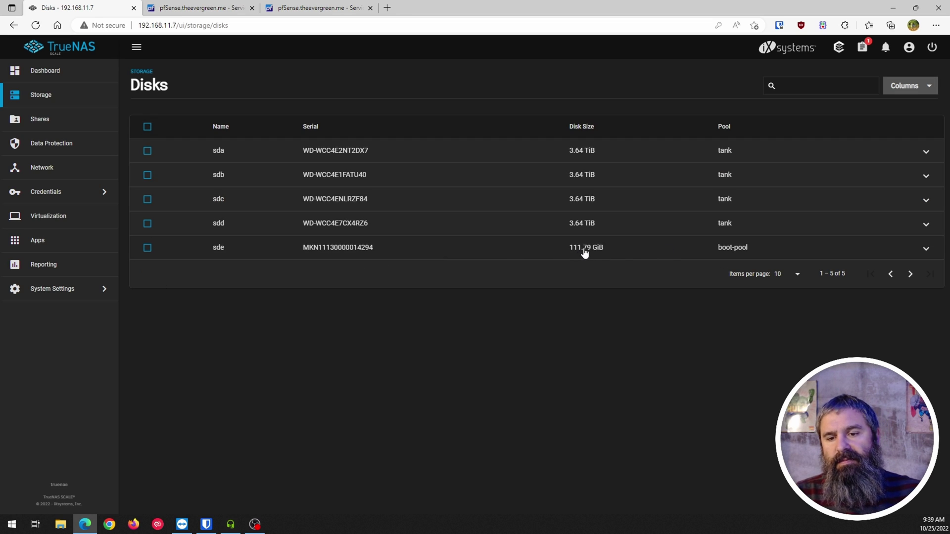
Inspect boot disk sde's details, then go to the Sharing page
click(147, 249)
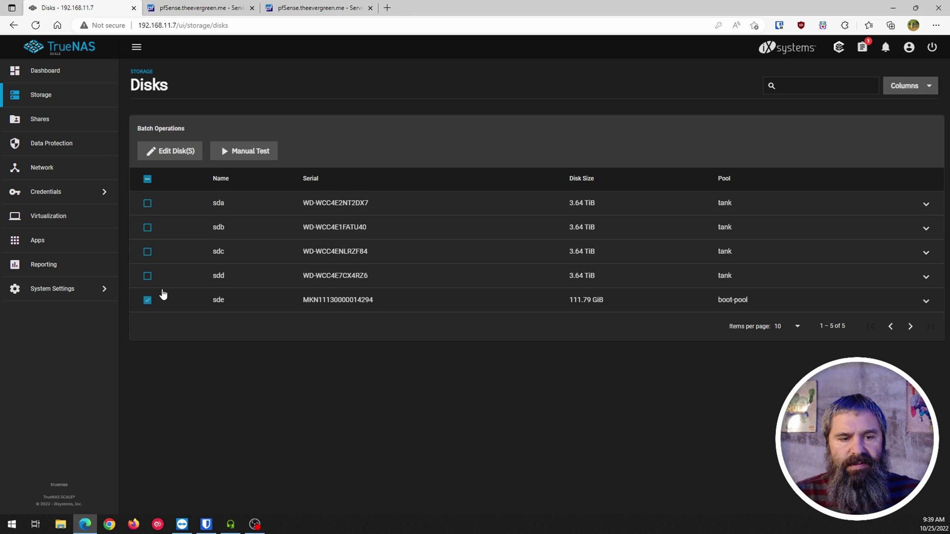
click(146, 299)
click(926, 249)
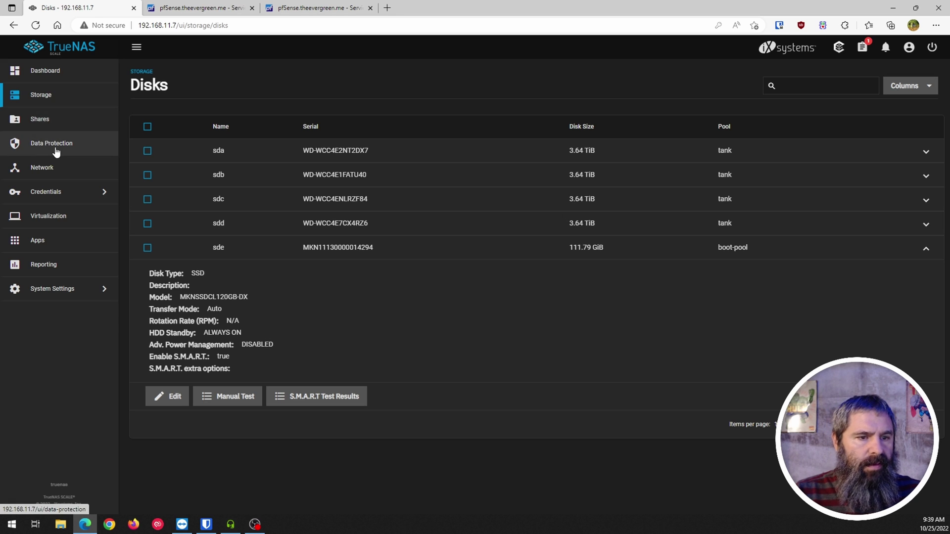
click(41, 122)
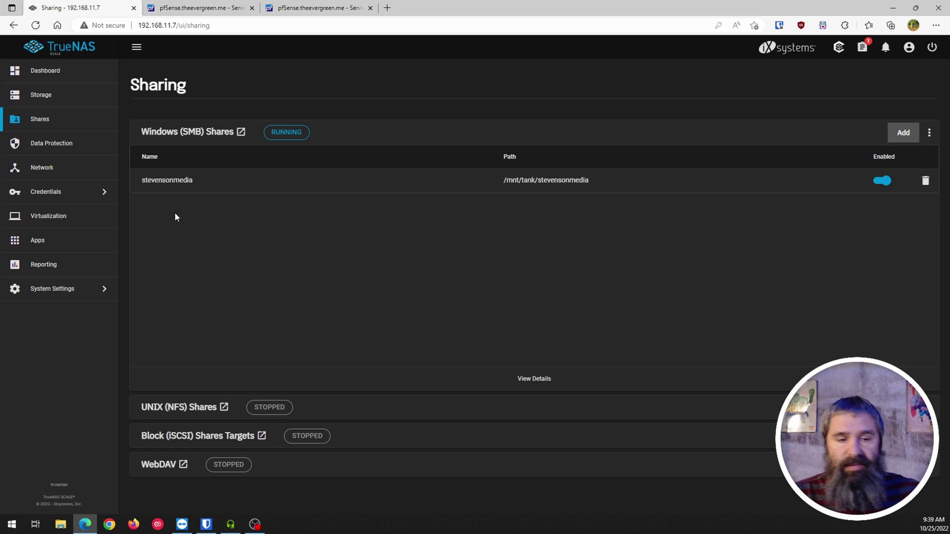
Copy the stevensonmedia share name and use File Explorer to map S: to \\192.168.11.7\stevensonmedia
double_click(147, 182)
click(230, 212)
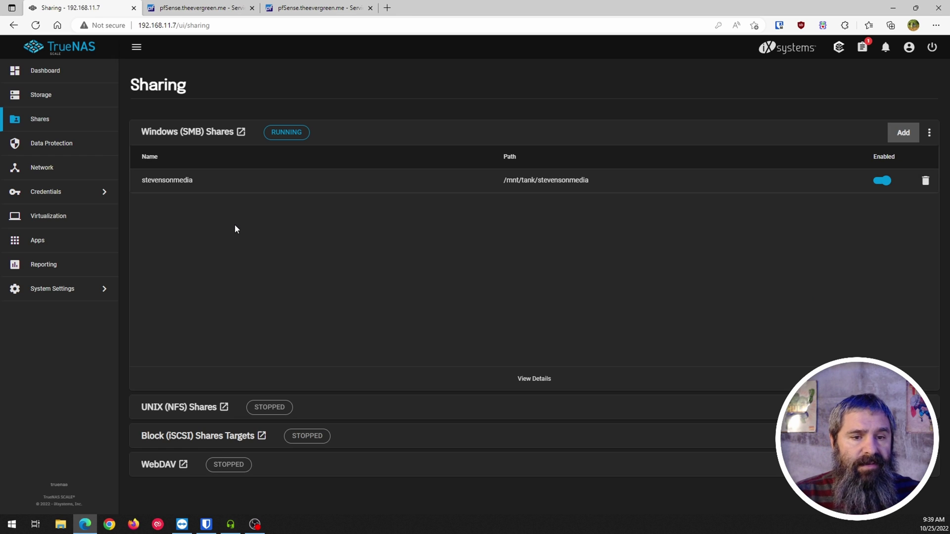
key(super+e)
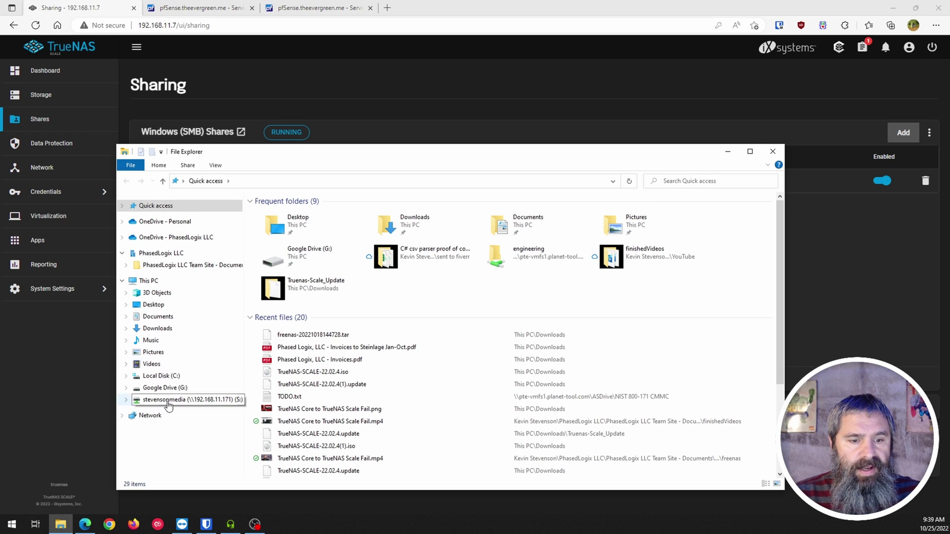
key(super+Down)
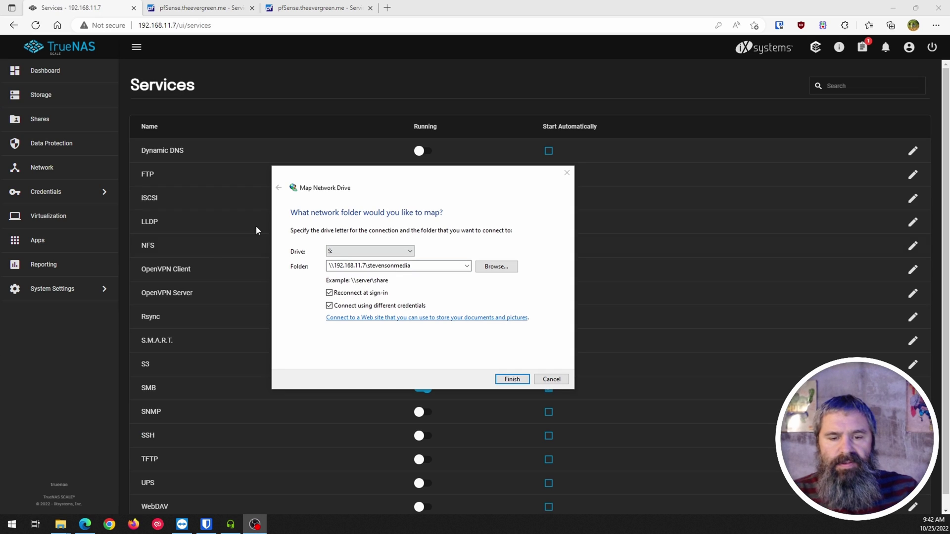
Finish mapping S:, submit the root password, and dismiss the incorrect-password rejection
click(511, 379)
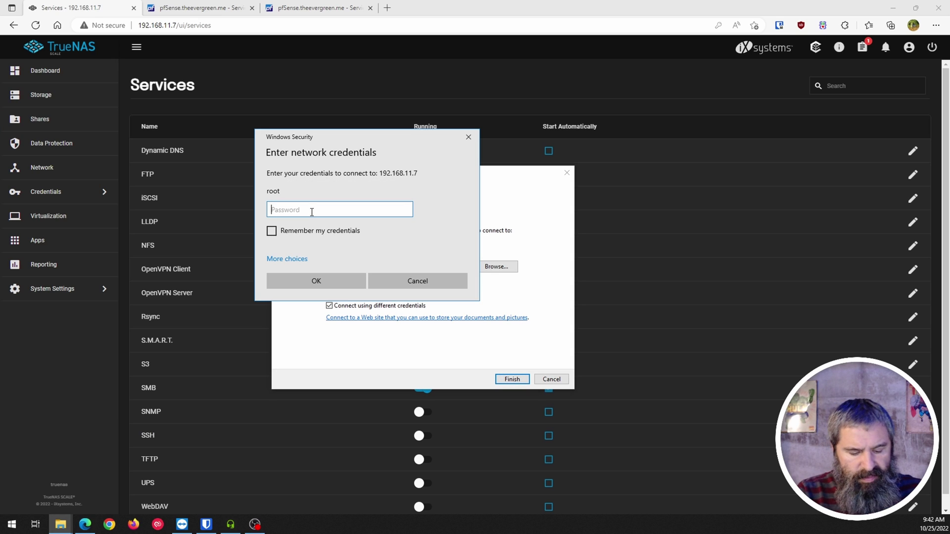
text(**********)
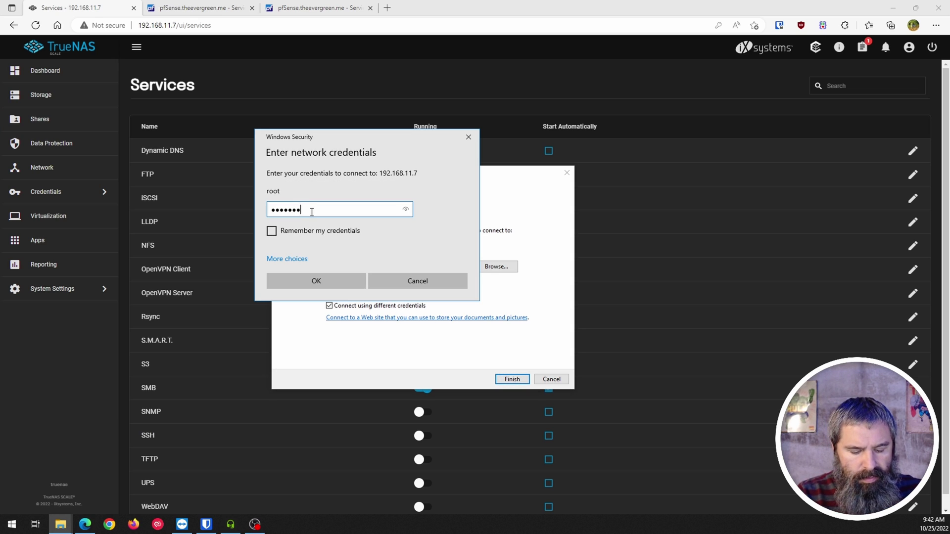
key(Return)
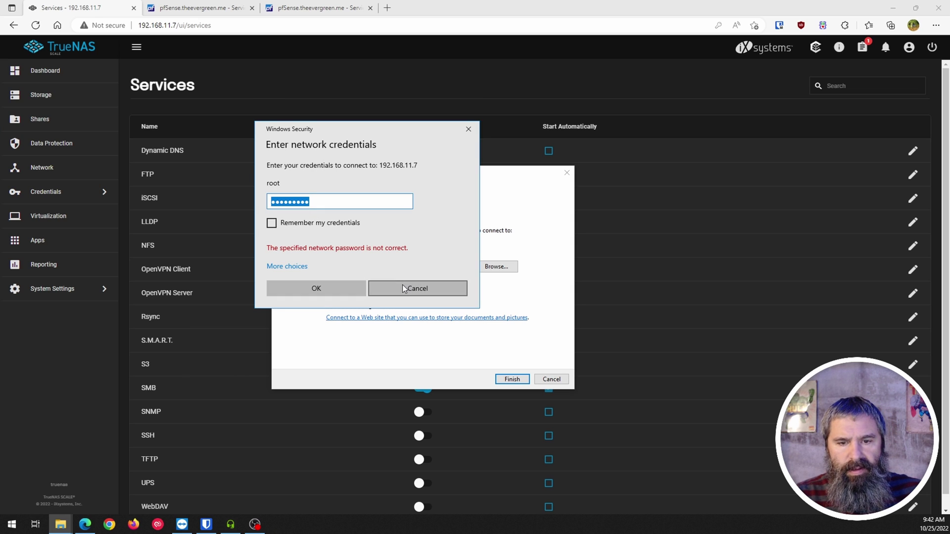
click(403, 286)
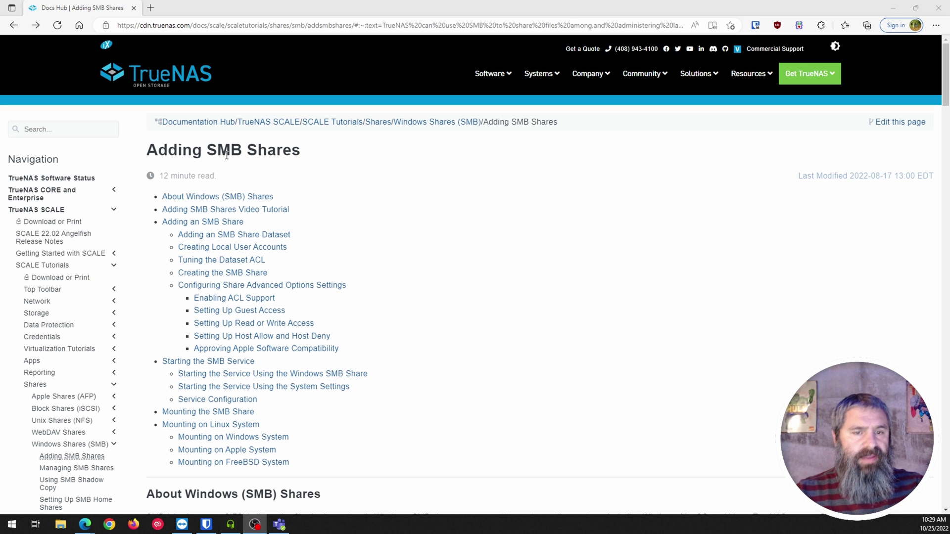
Scroll through the Adding SMB Shares tutorial page, then return to the TrueNAS Edit ACL window
scroll(420, 237, down, 6)
scroll(420, 237, down, 7)
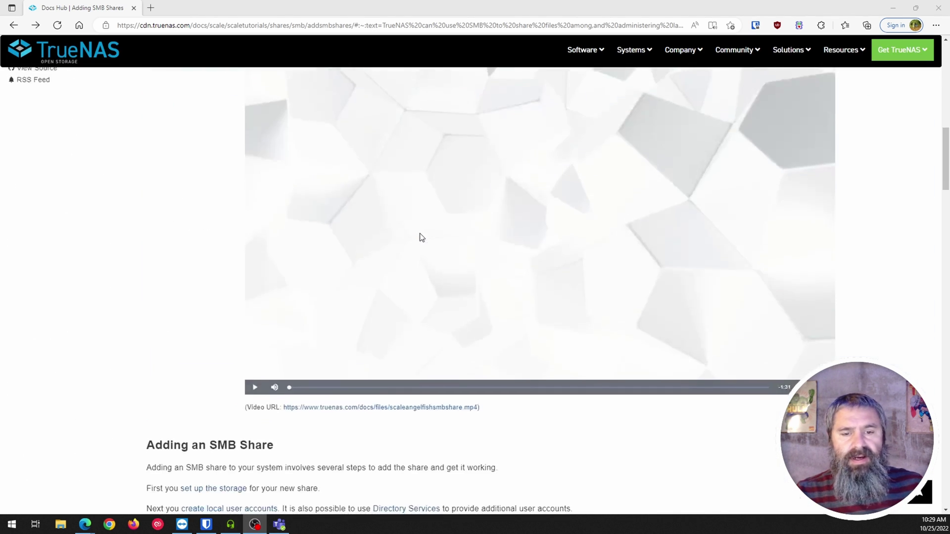
scroll(420, 237, up, 2)
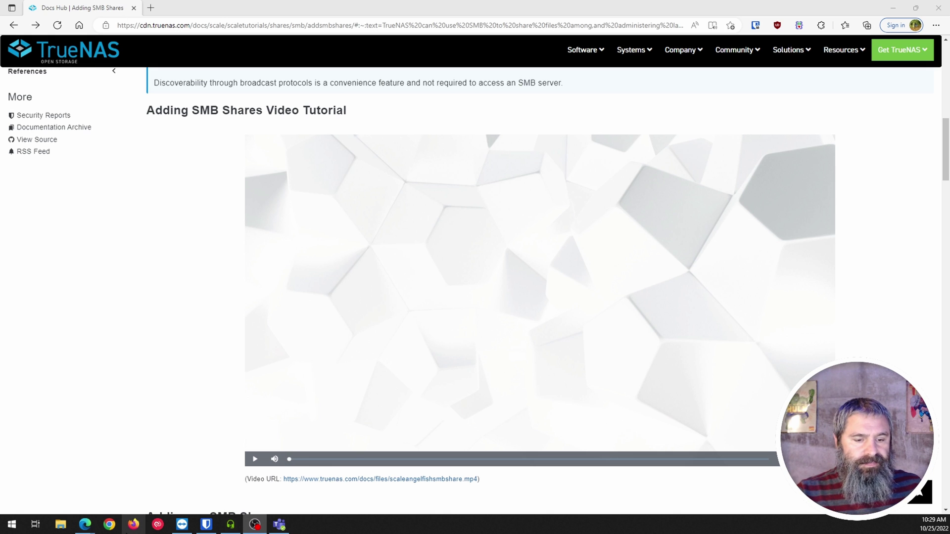
mouse_move(87, 529)
click(78, 498)
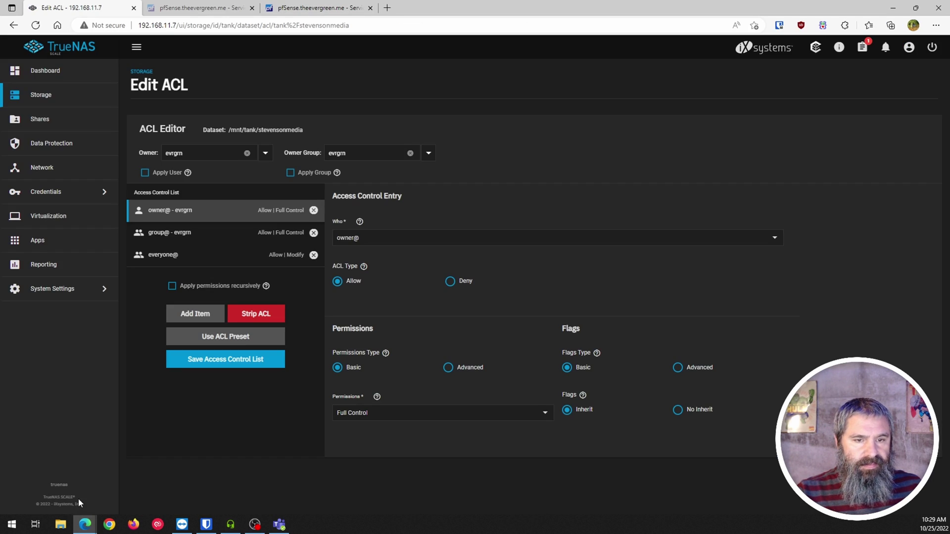
click(48, 121)
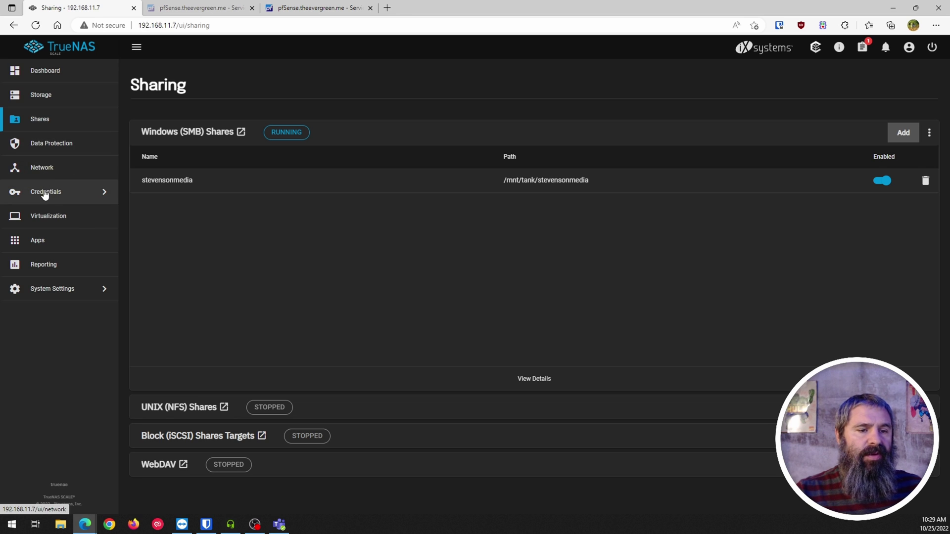
click(41, 99)
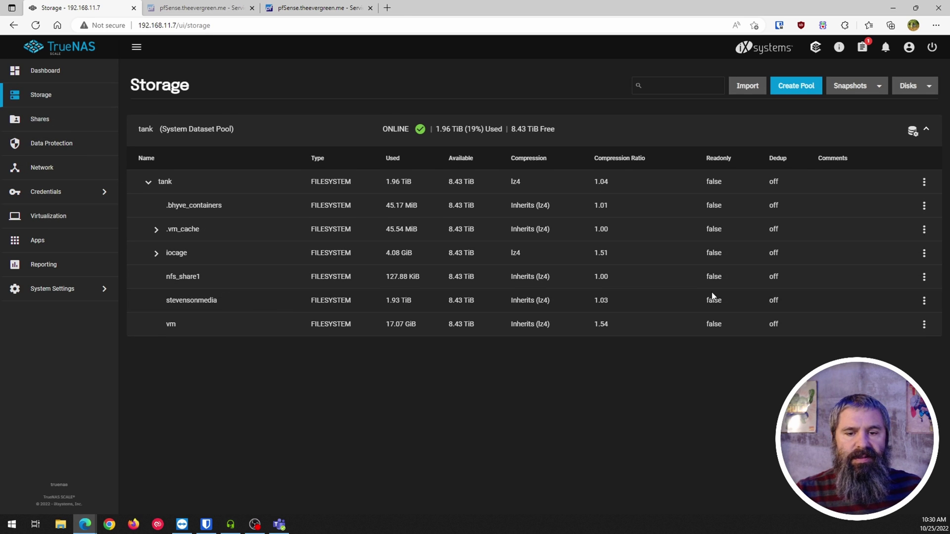
click(923, 301)
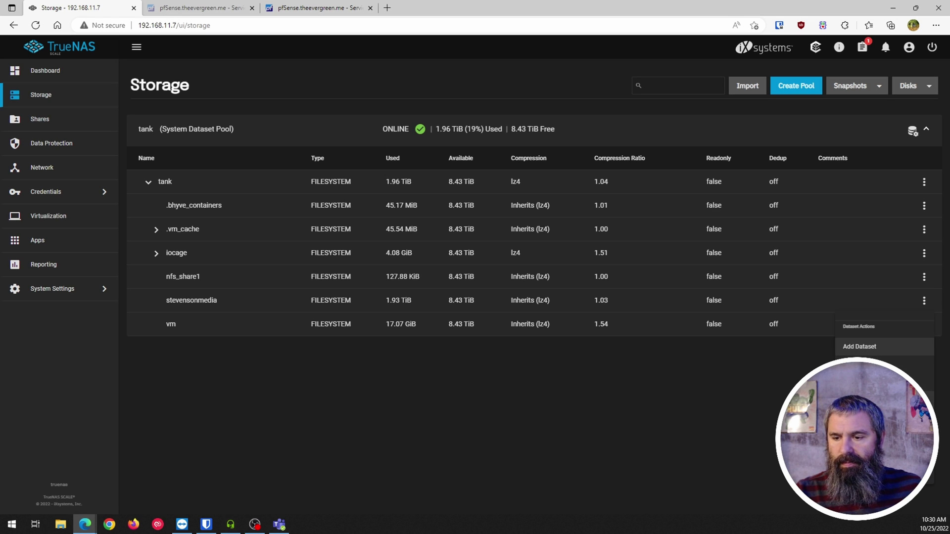
click(870, 400)
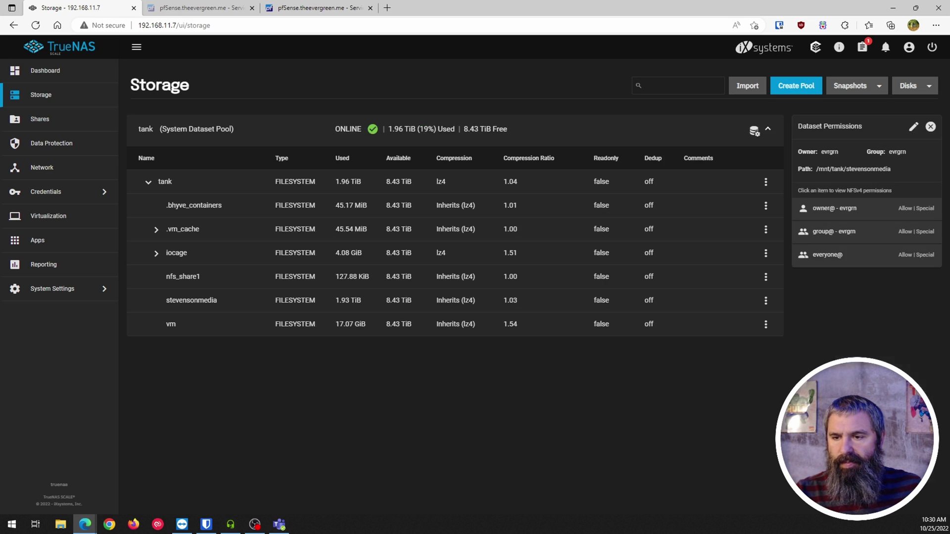
click(911, 128)
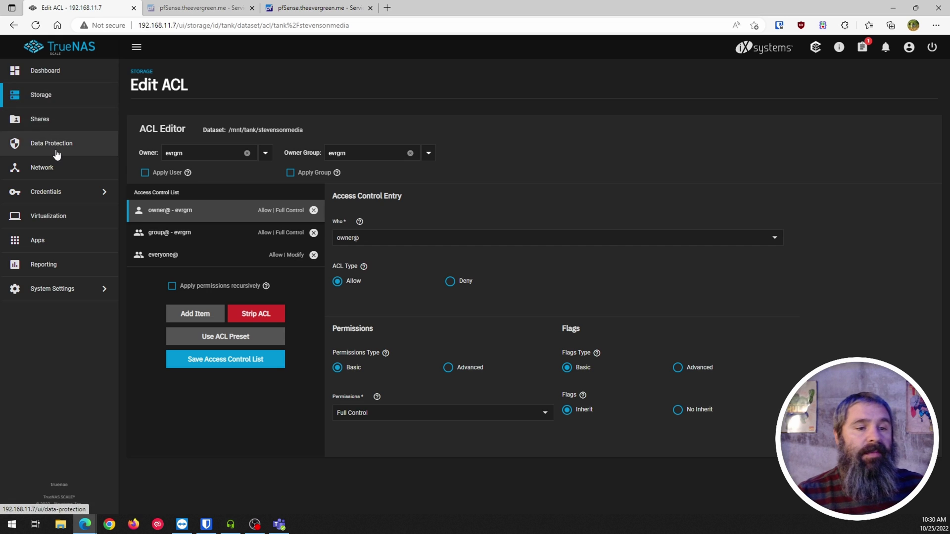
Check the Credentials > Local Users list, then open the stevensonmedia dataset's permissions on Storage
click(69, 192)
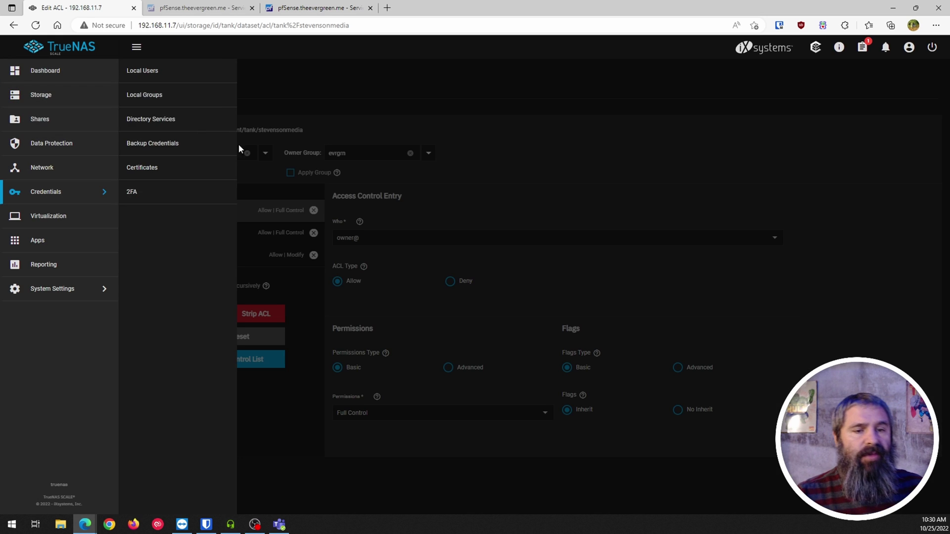
click(147, 71)
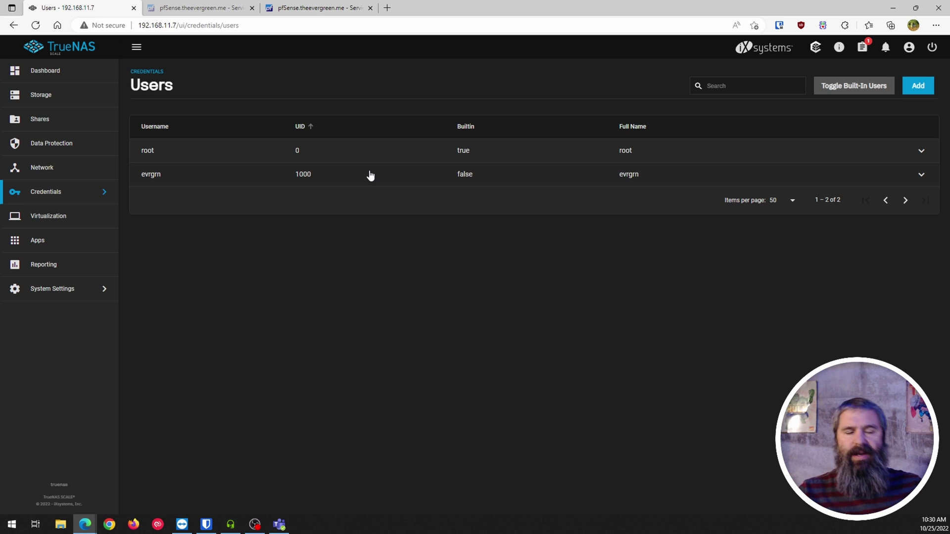
click(58, 99)
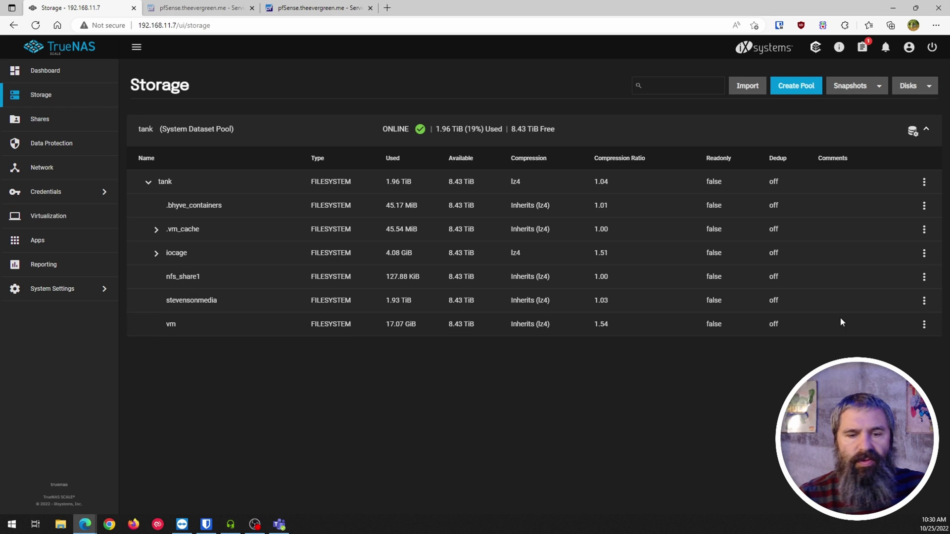
click(924, 300)
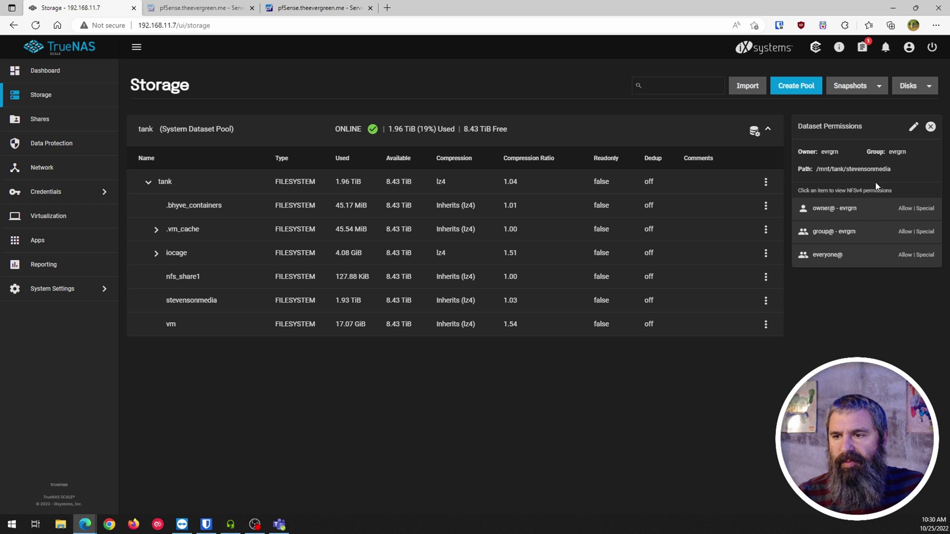
Open stevensonmedia's ACL editor, browse the default ACL presets without applying one, and inspect group@ and everyone@
click(909, 129)
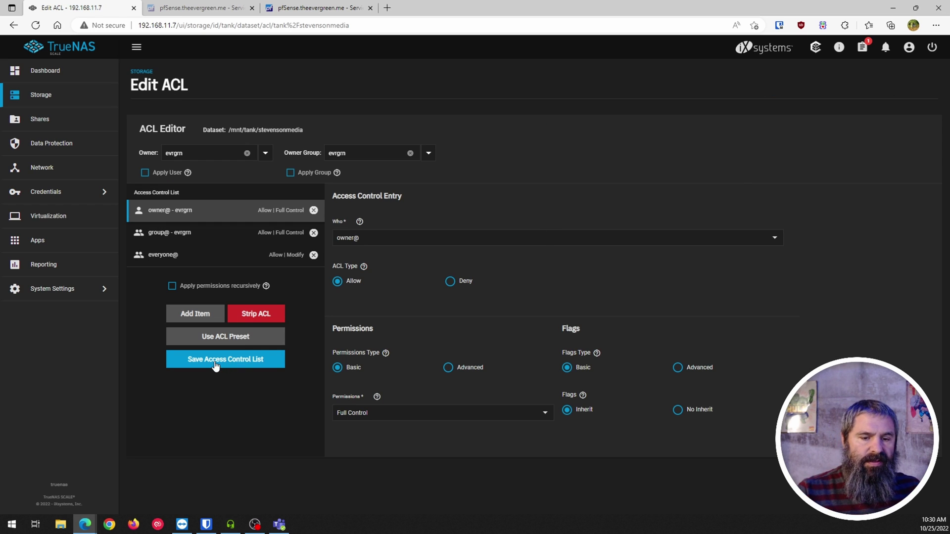
click(208, 338)
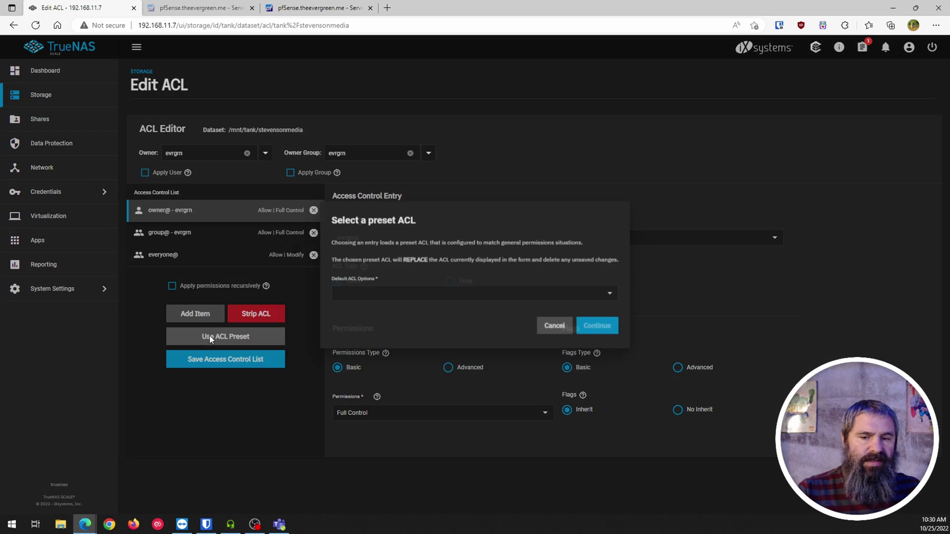
click(447, 296)
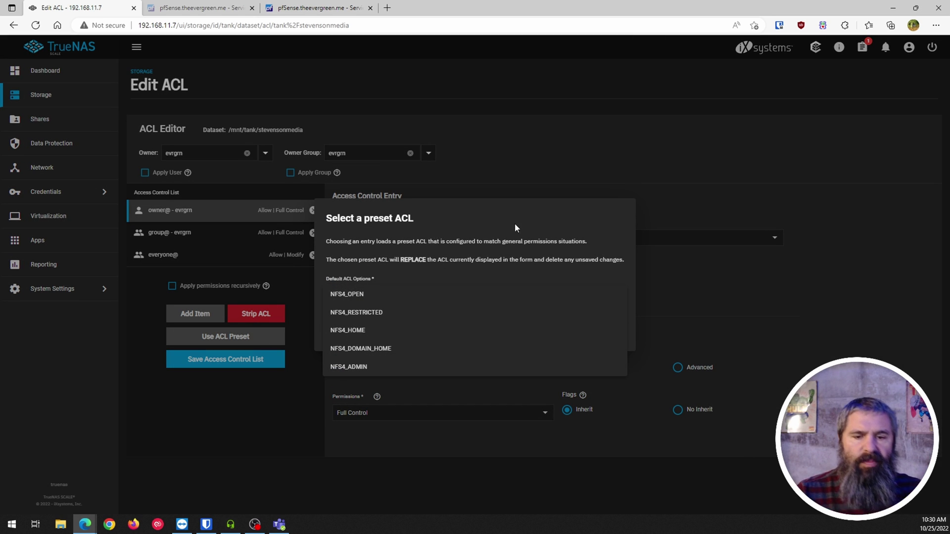
click(655, 185)
click(553, 331)
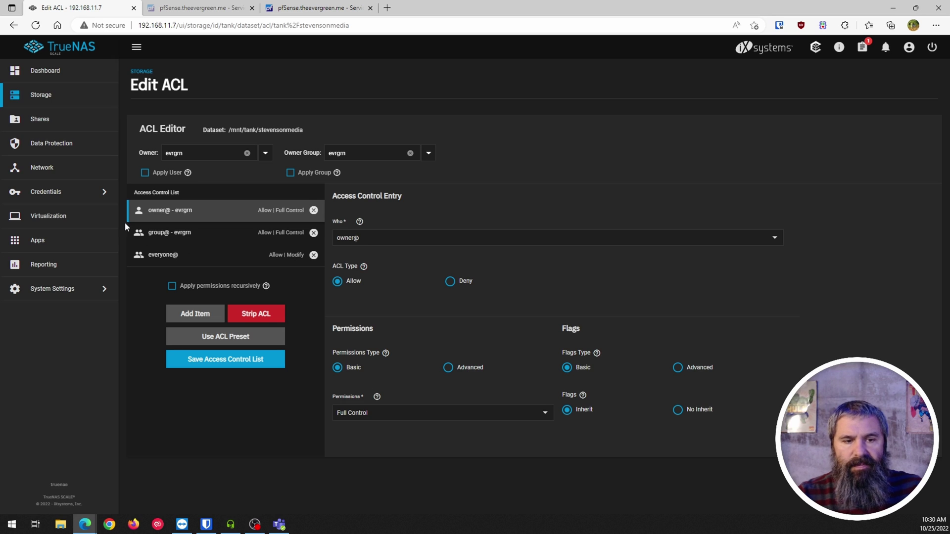
click(187, 236)
click(178, 256)
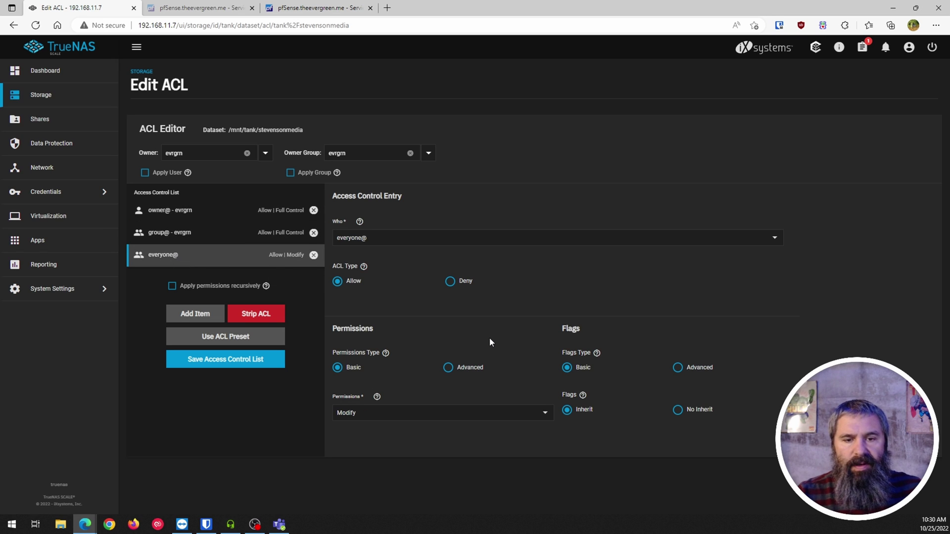